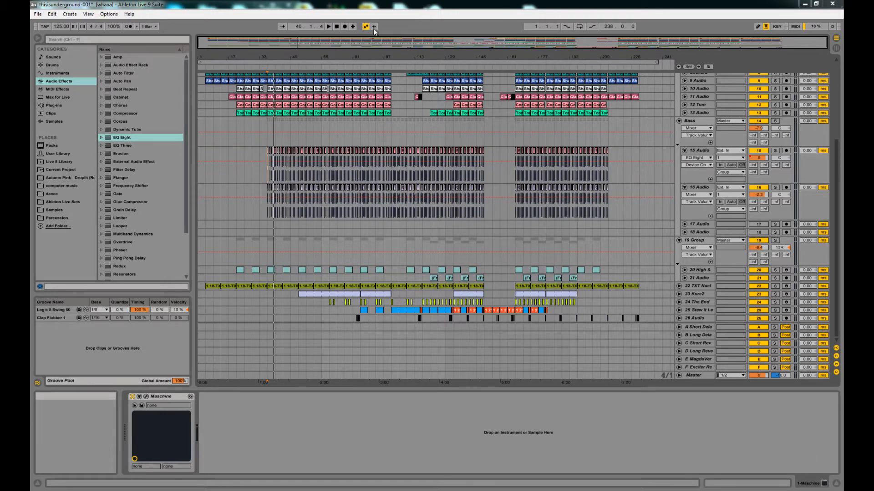
# Play the arrangement from bar 40 and look over the drum, bass and remaining tracks during playback.
pyautogui.click(328, 27)
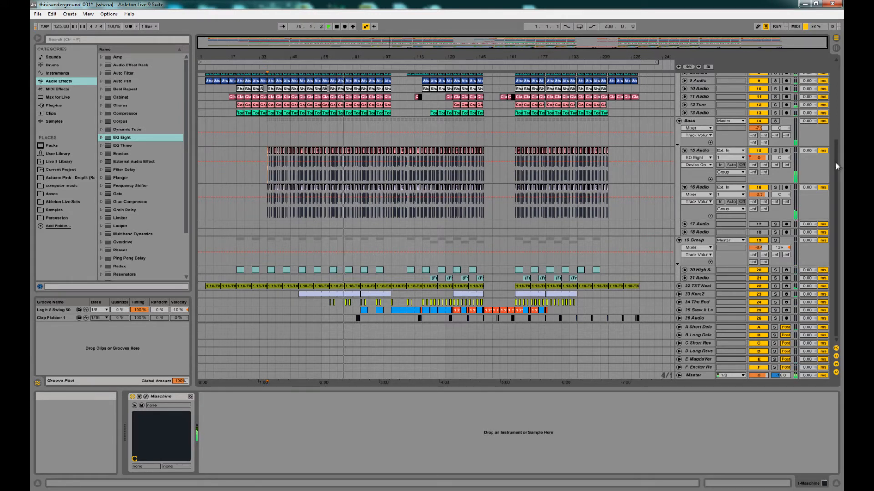
pyautogui.moveTo(835, 163); pyautogui.dragTo(841, 113)
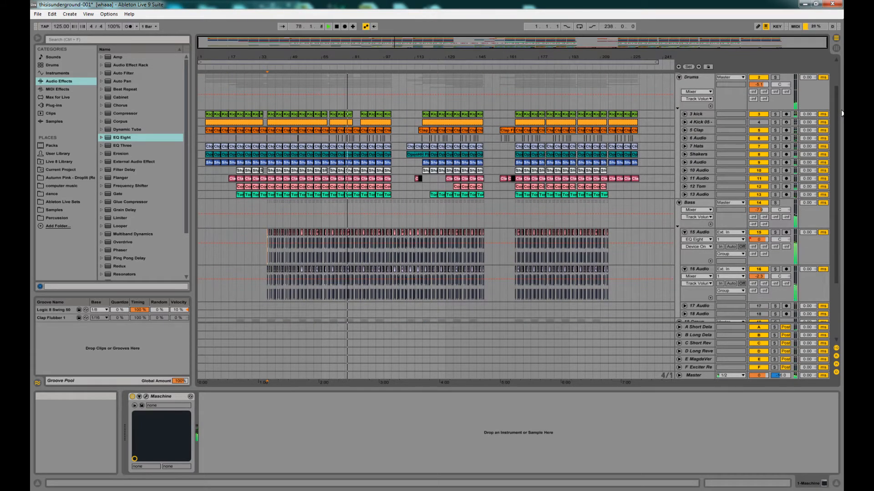
pyautogui.moveTo(842, 114); pyautogui.dragTo(834, 176)
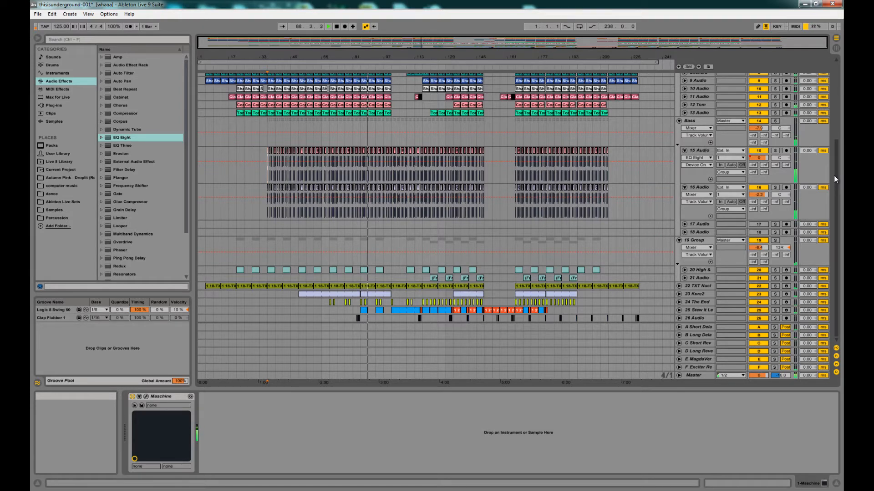
pyautogui.moveTo(834, 163)
pyautogui.mouseDown()
pyautogui.moveTo(840, 83)
pyautogui.moveTo(829, 154)
pyautogui.mouseUp()
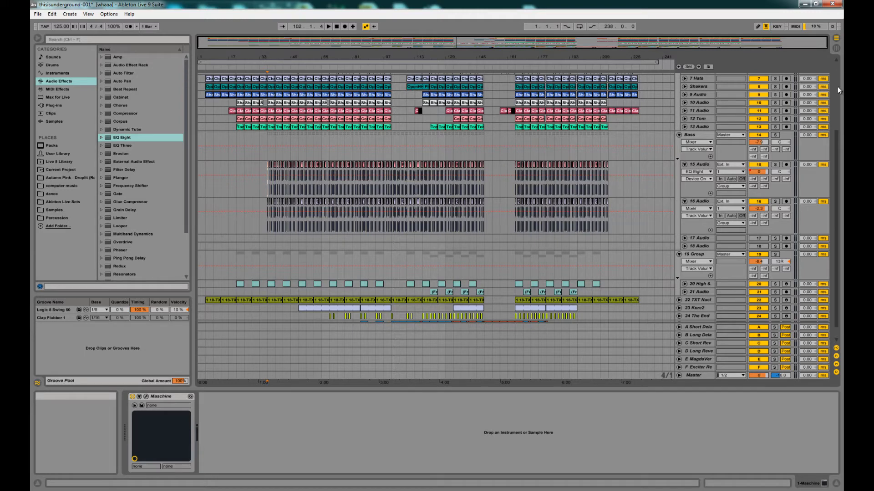
# Open the plug-in window of the 1 Maschine track and inspect the Flubber Kit and Group B patterns.
pyautogui.scroll(5, 837, 87)
pyautogui.click(757, 77)
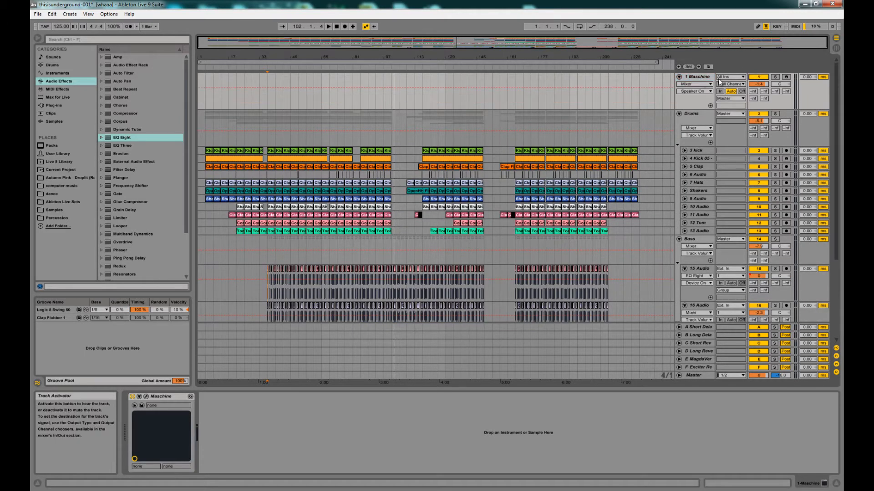
pyautogui.click(147, 398)
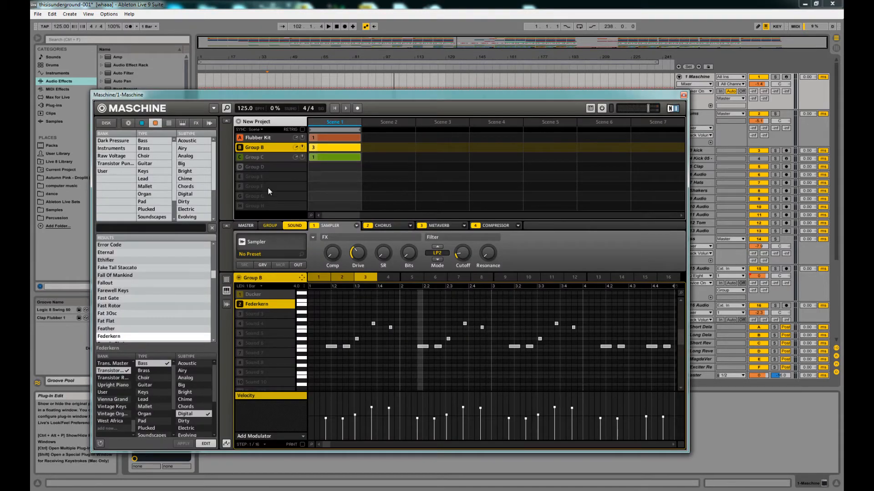
pyautogui.click(261, 137)
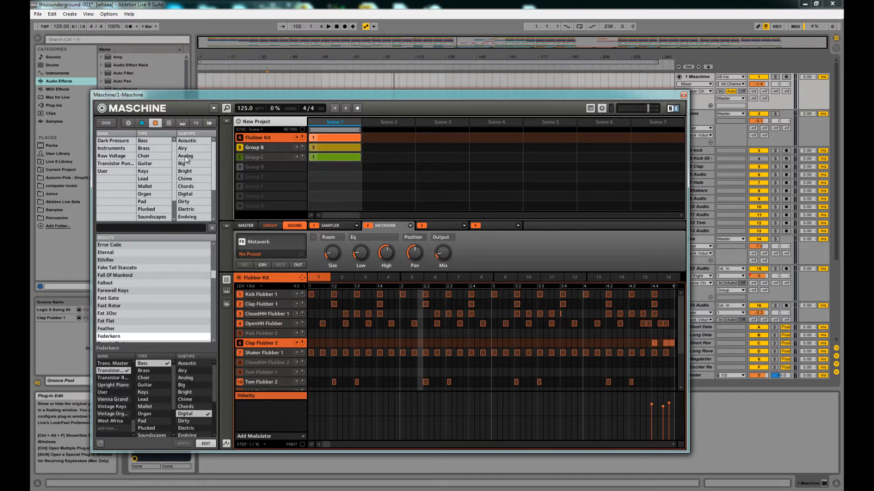
pyautogui.click(262, 147)
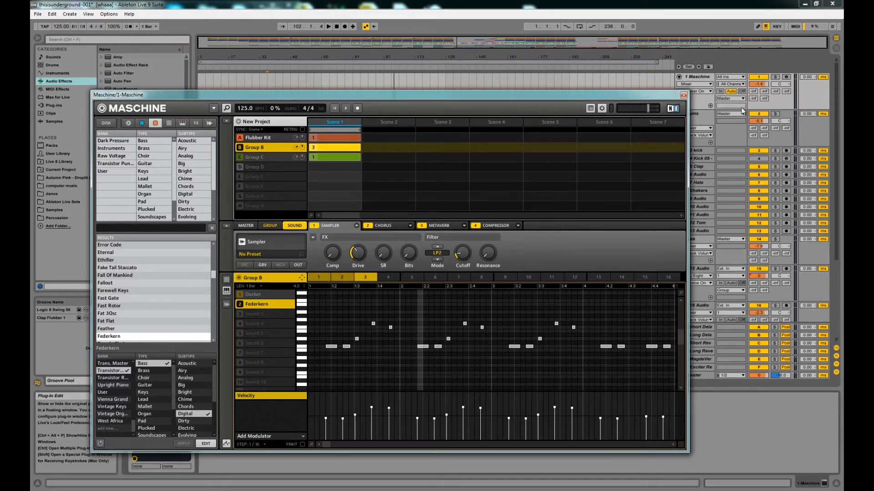
# Solo the 1 Maschine track, audition its Group B pattern and close the plug-in window.
pyautogui.click(775, 77)
pyautogui.press('space')
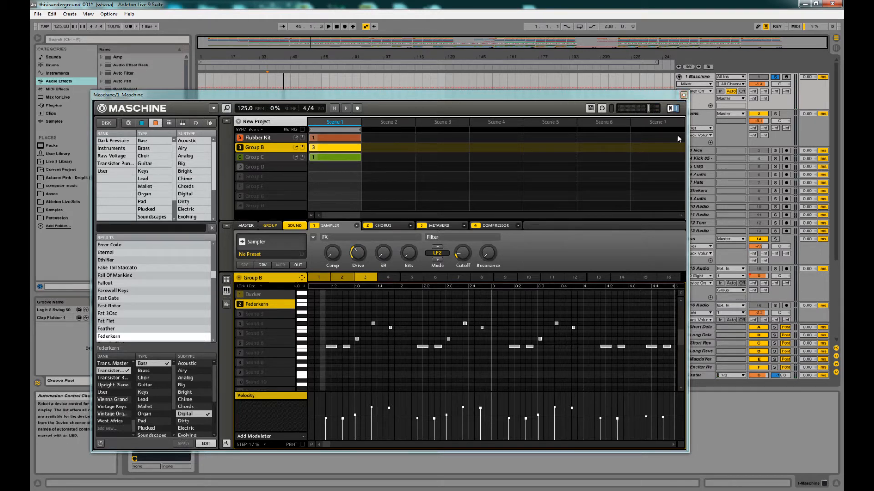
pyautogui.click(683, 97)
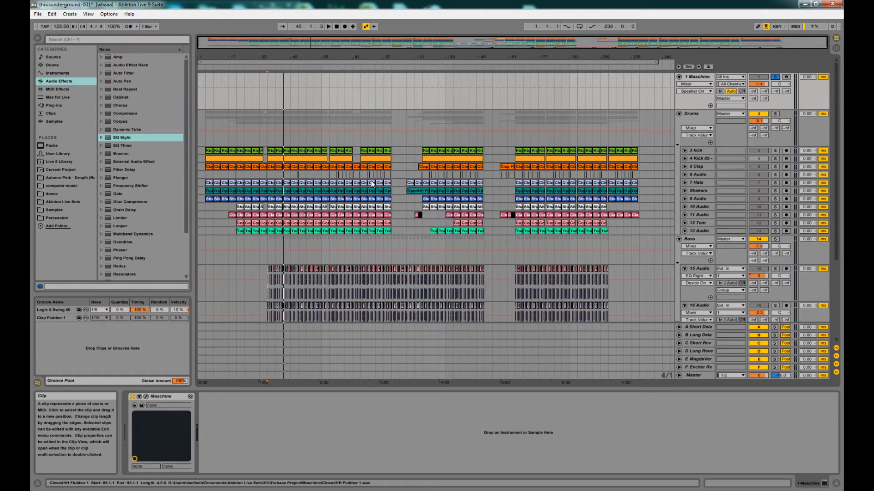
# Check the contents of tracks 17 Audio and 18 Audio, and zoom in on the bass clips around bar 37.
pyautogui.scroll(-3, 370, 181)
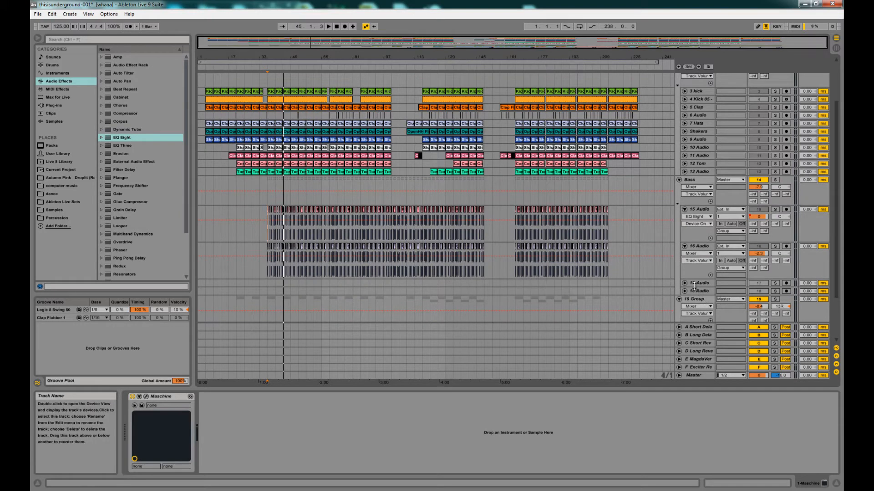
pyautogui.scroll(-2, 687, 286)
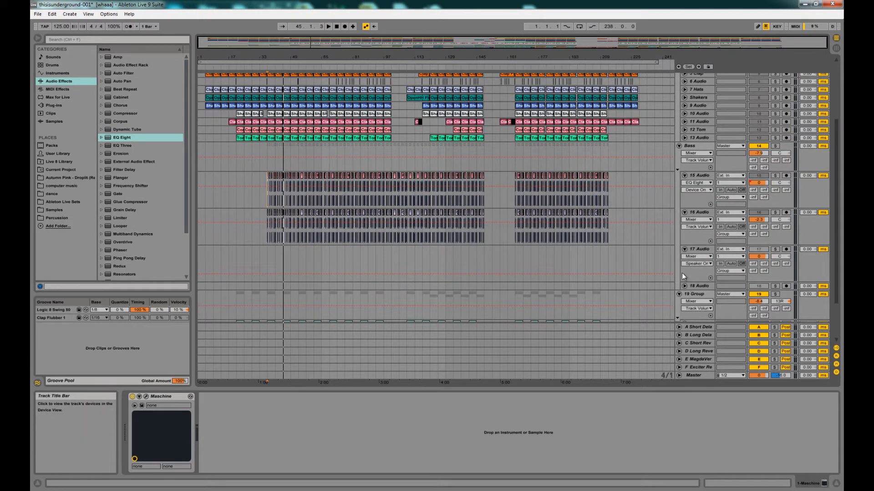
pyautogui.click(684, 259)
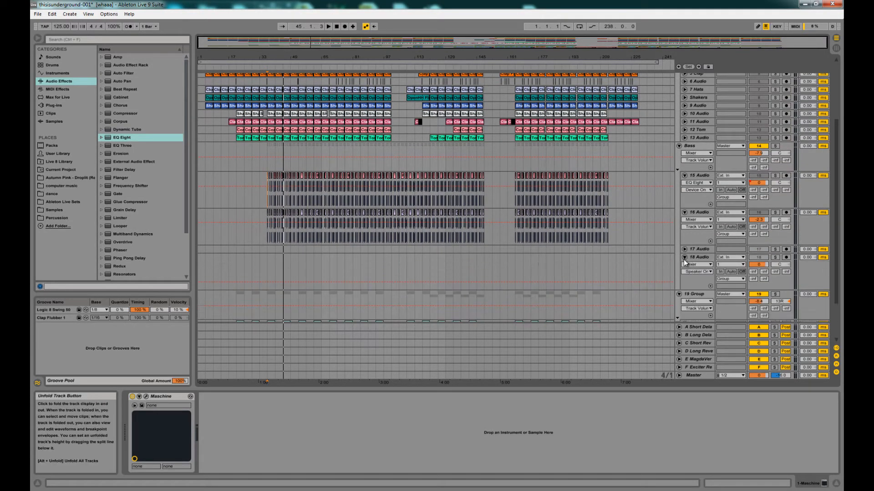
pyautogui.click(684, 258)
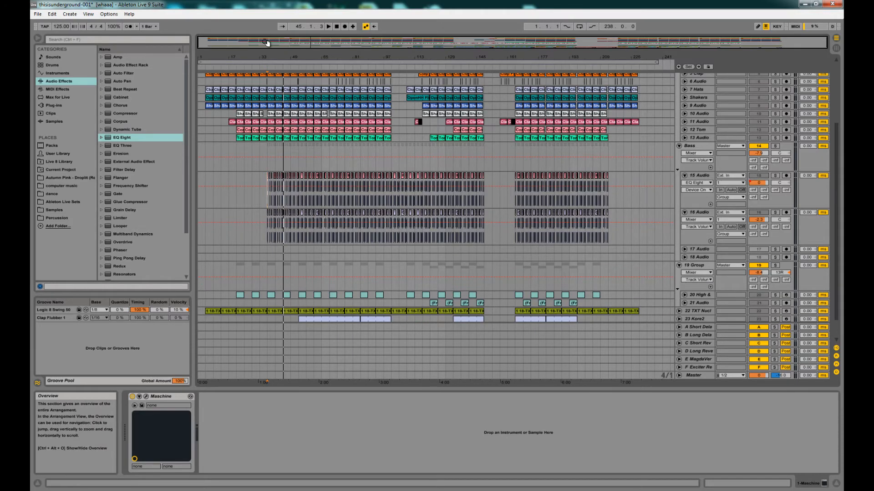
pyautogui.moveTo(267, 40); pyautogui.dragTo(267, 44)
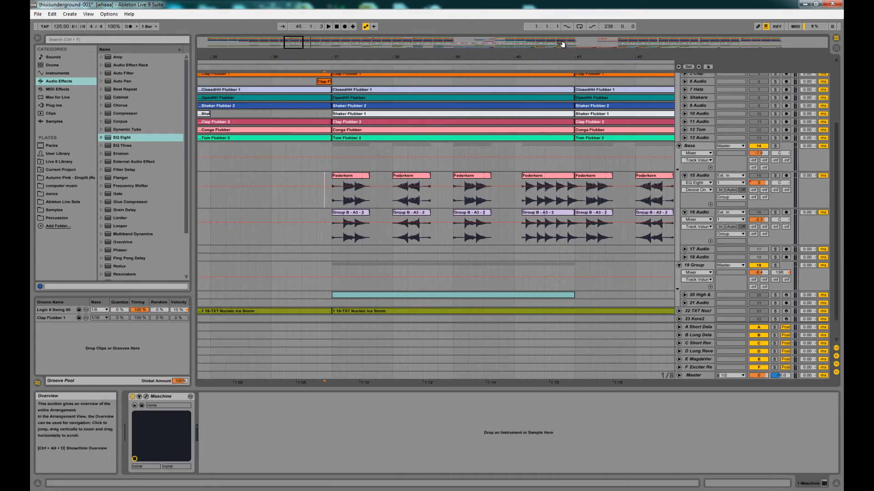
# Solo the 16 Audio track in the Bass group and play its clips from bar 37.
pyautogui.click(775, 176)
pyautogui.click(338, 196)
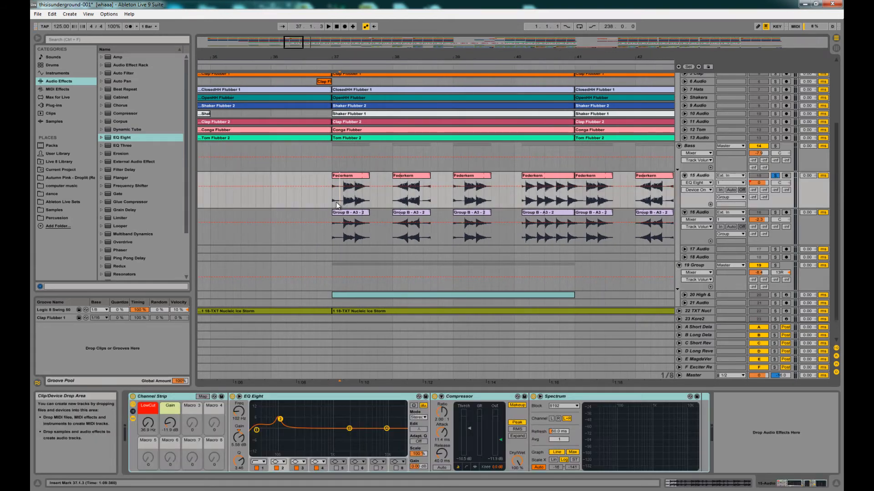
pyautogui.click(335, 231)
pyautogui.click(773, 205)
pyautogui.click(775, 213)
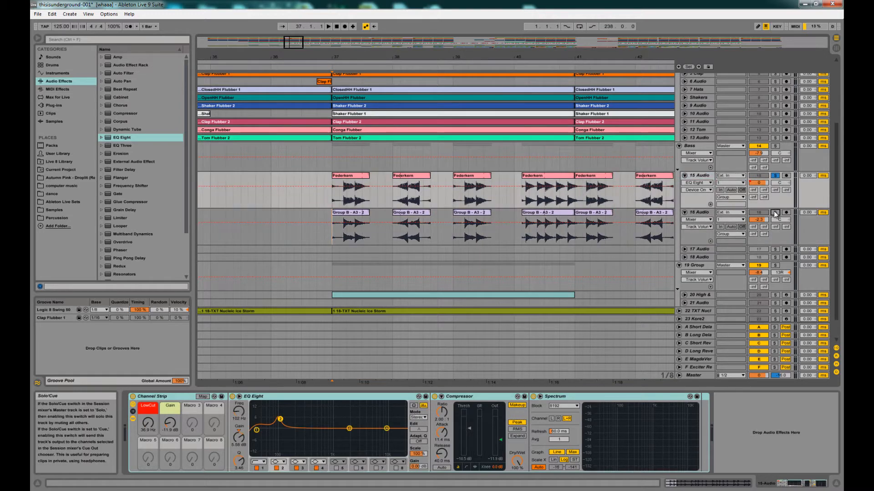
pyautogui.press('space')
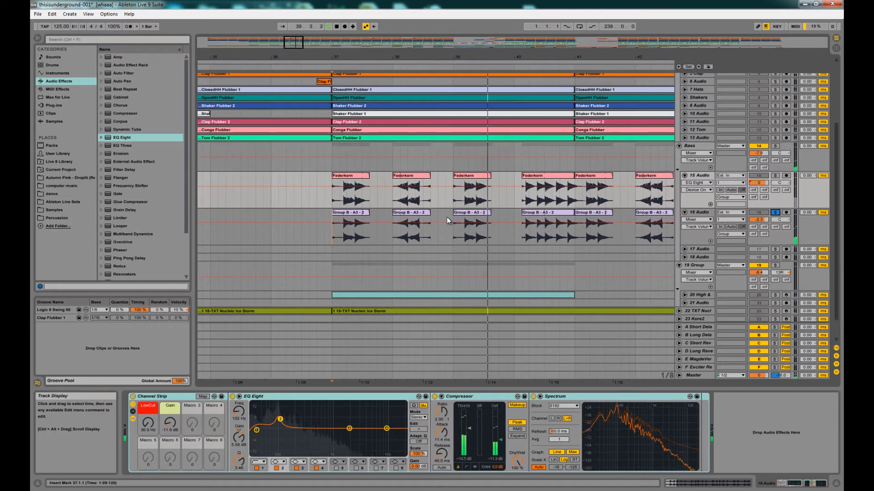
# Switch the solo to the 15 Audio track, listen to its Federkern clips and stop playback.
pyautogui.click(773, 171)
pyautogui.click(774, 175)
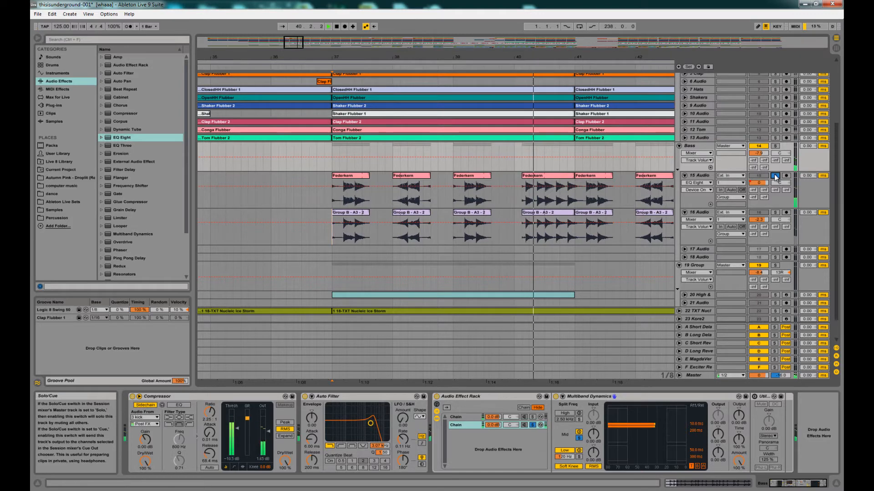
pyautogui.press('space')
# Examine the sample waveforms of the Federkern clips at bars 37 and 38 on the 15 Audio track.
pyautogui.click(377, 177)
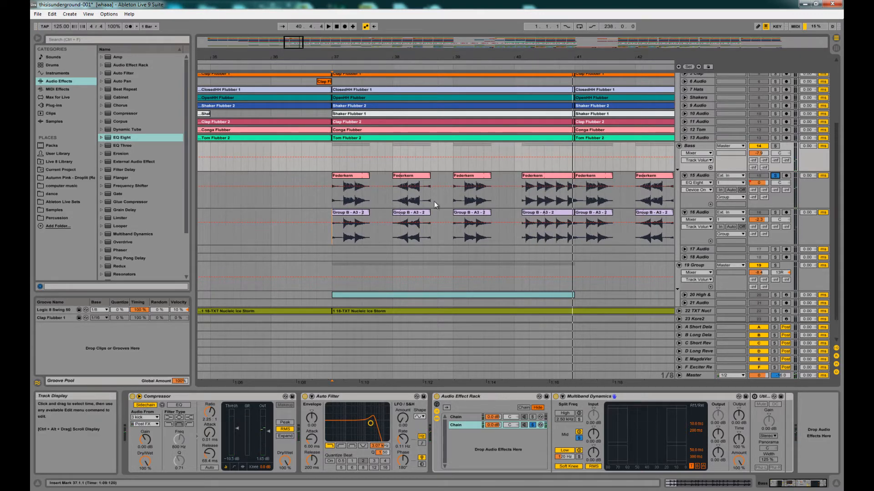
pyautogui.click(365, 176)
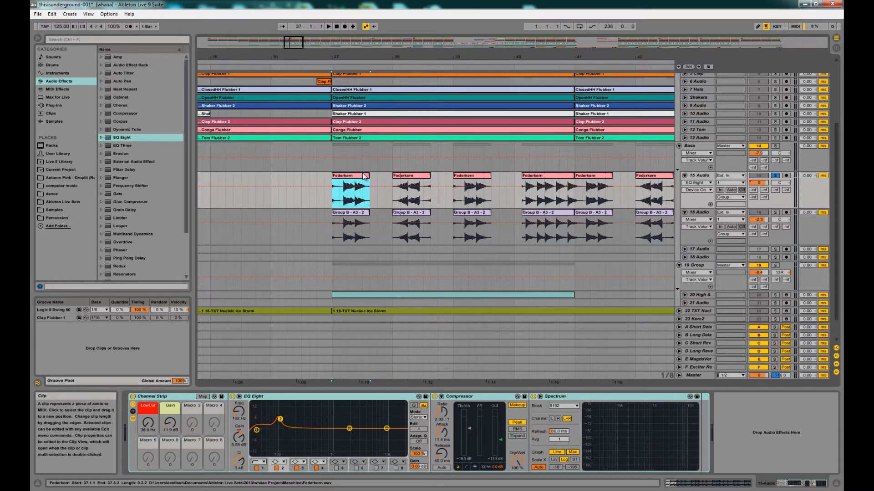
pyautogui.doubleClick(363, 177)
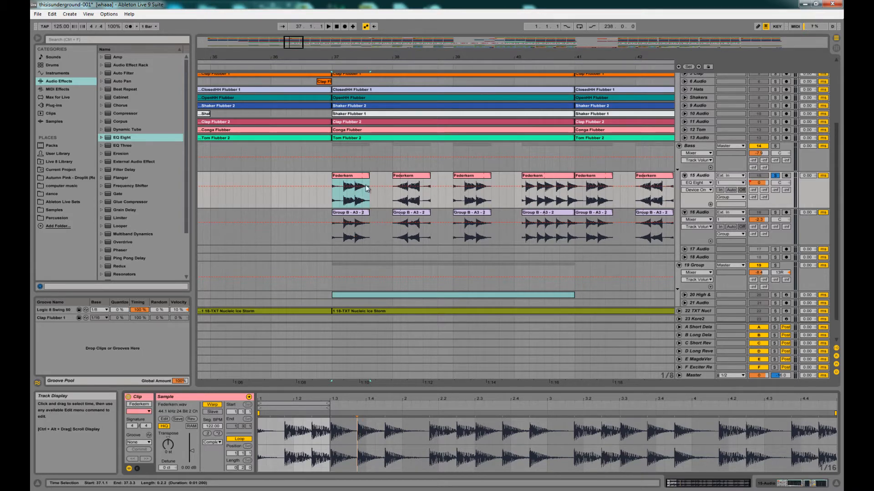
pyautogui.click(420, 179)
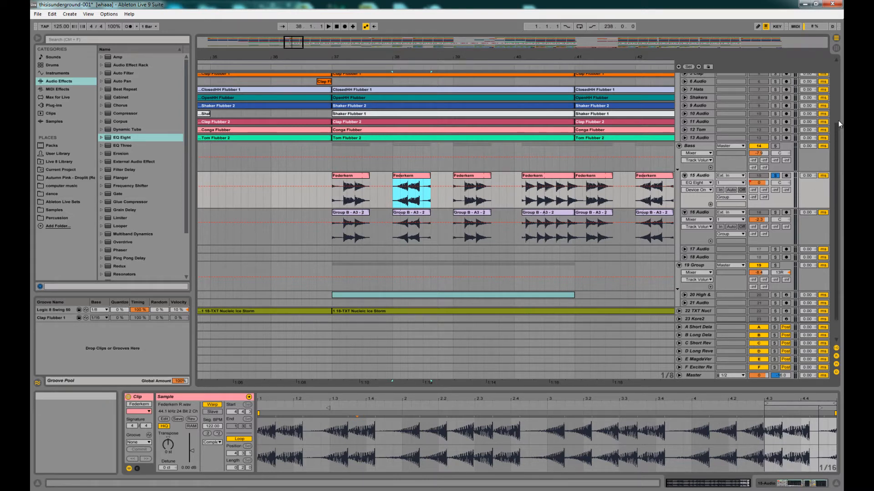
# Solo the whole Bass group and play both layered bass tracks from bar 37, stopping at about bar 41.
pyautogui.click(775, 146)
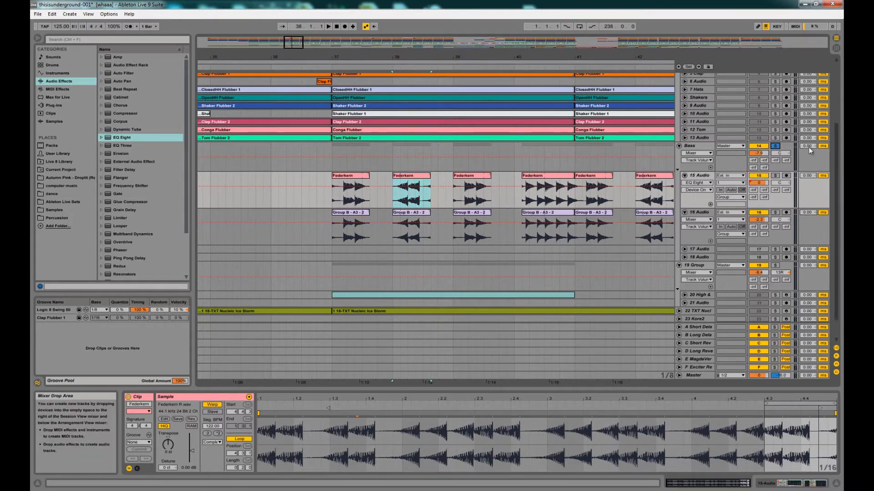
pyautogui.click(330, 240)
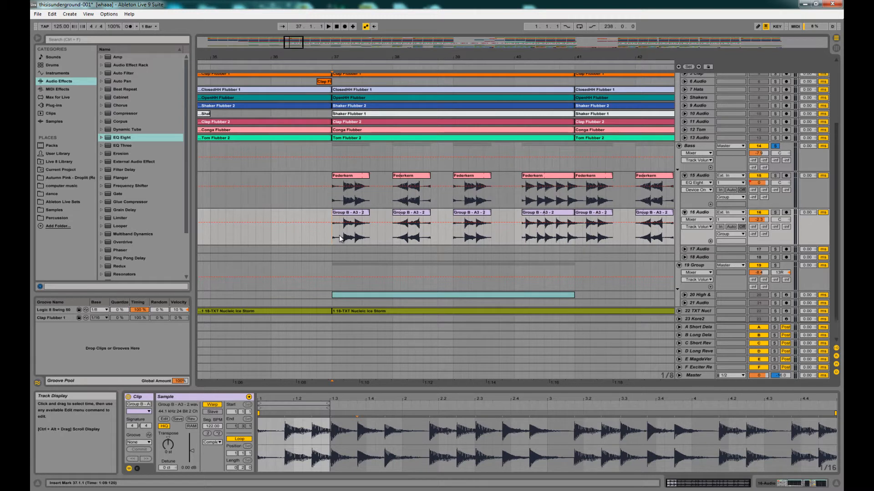
pyautogui.press('space')
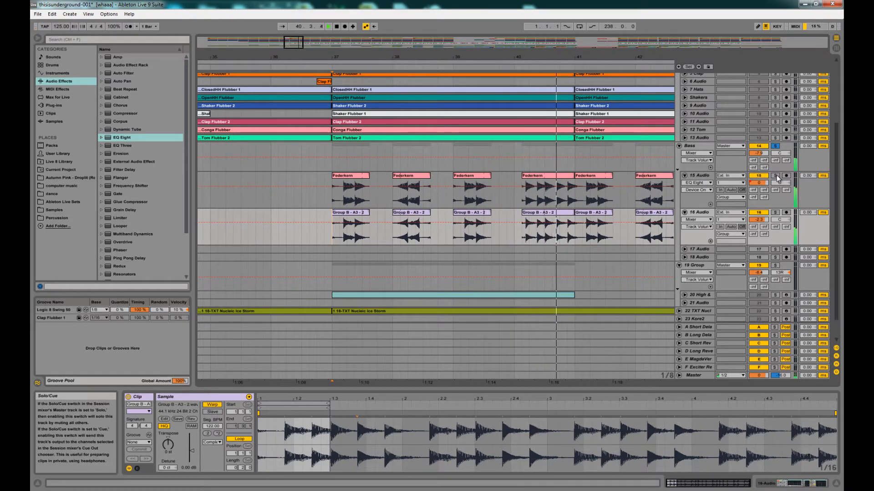
pyautogui.press('space')
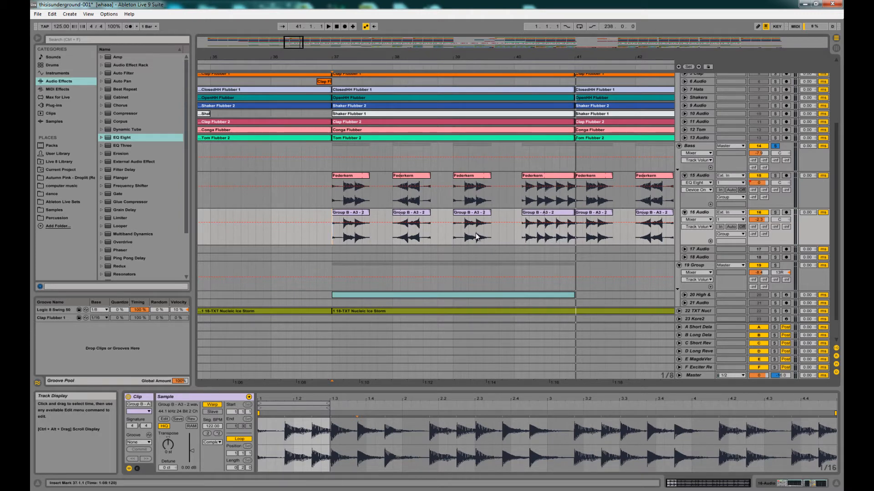
# Briefly audition the layered bass from bar 39 and place the insert marker back at bar 39 on 15 Audio.
pyautogui.click(454, 228)
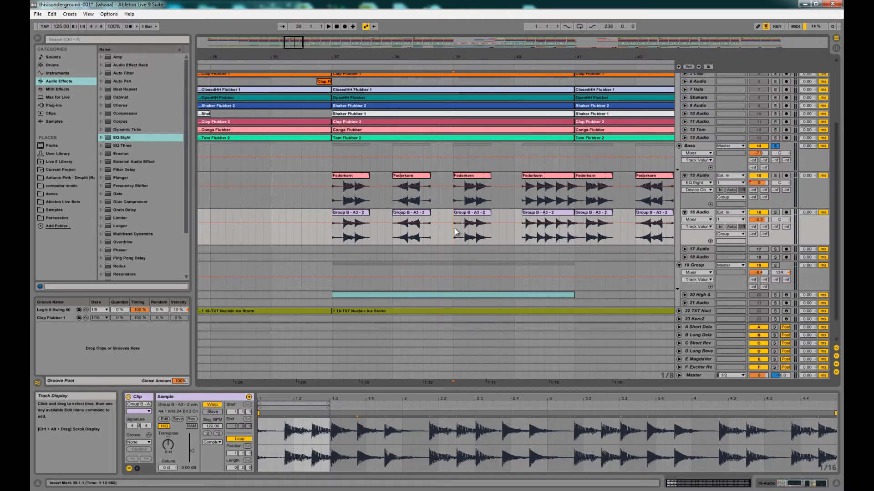
pyautogui.press('space')
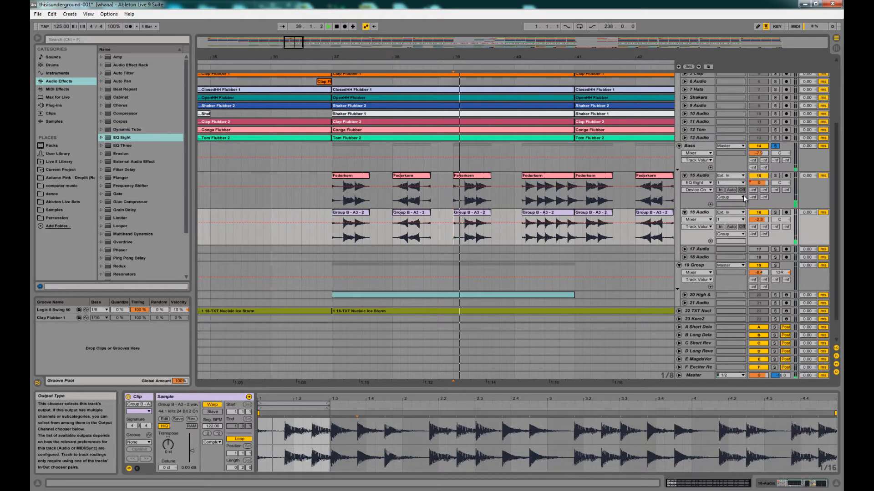
pyautogui.press('space')
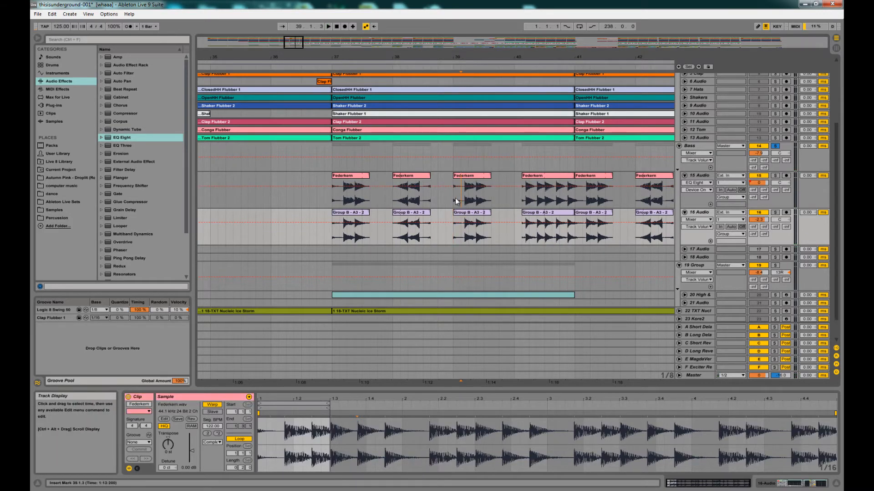
pyautogui.click(449, 198)
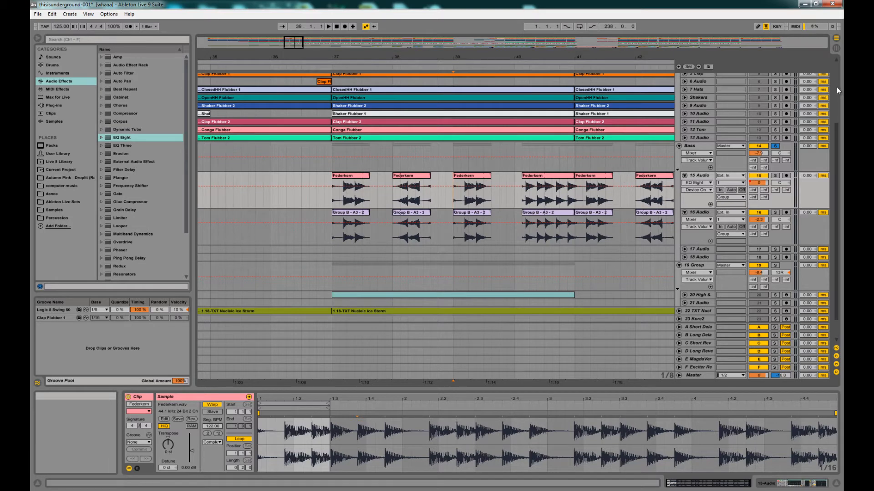
# Solo the Drums group together with the Bass group and play both from bar 37.
pyautogui.scroll(4, 836, 86)
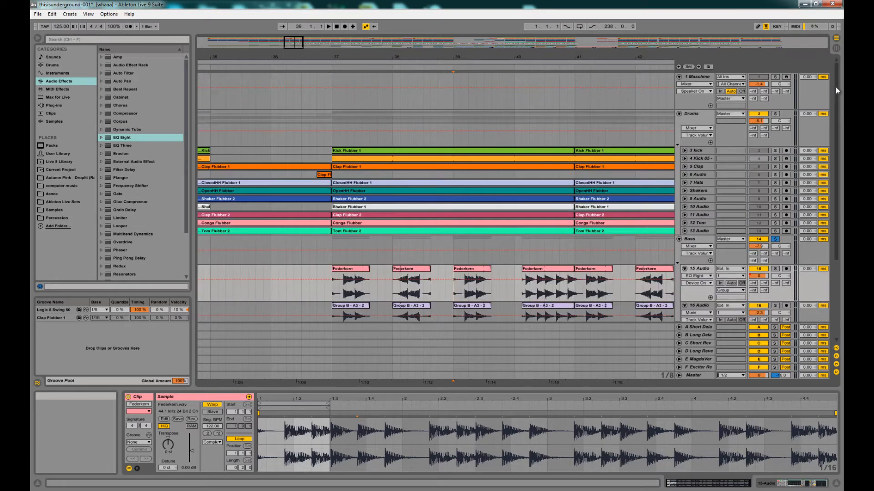
pyautogui.click(776, 113)
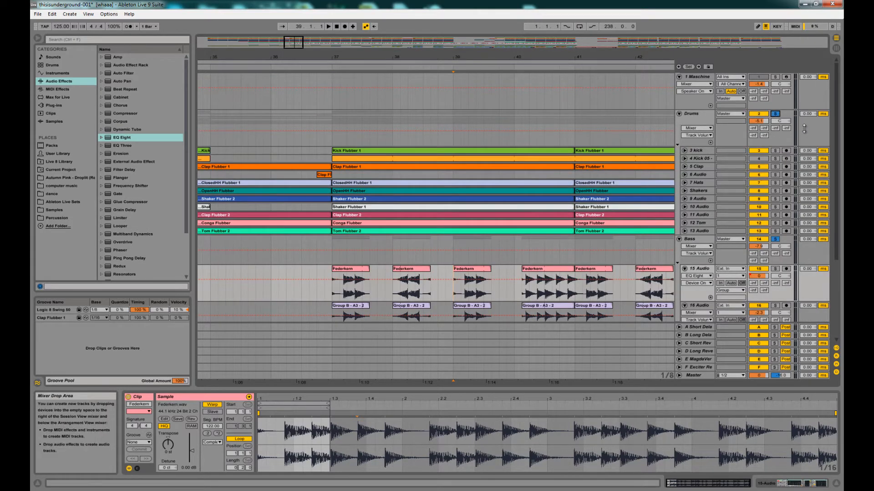
pyautogui.moveTo(836, 120); pyautogui.dragTo(837, 178)
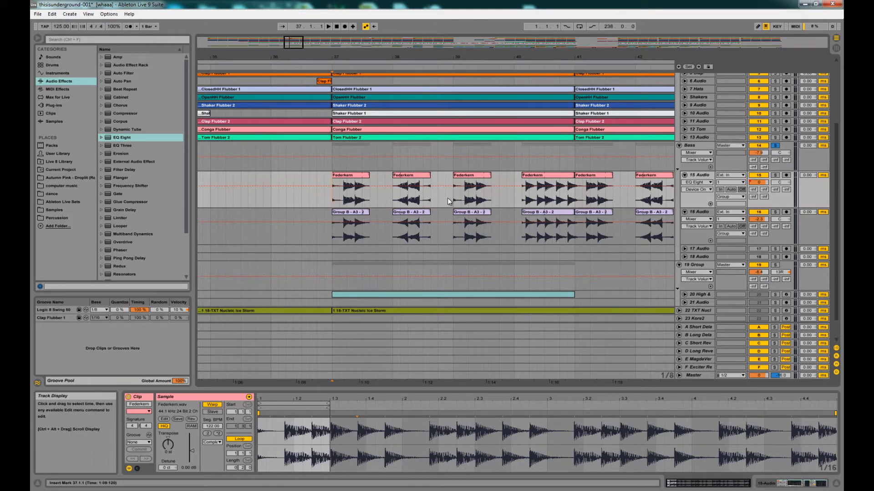
pyautogui.press('space')
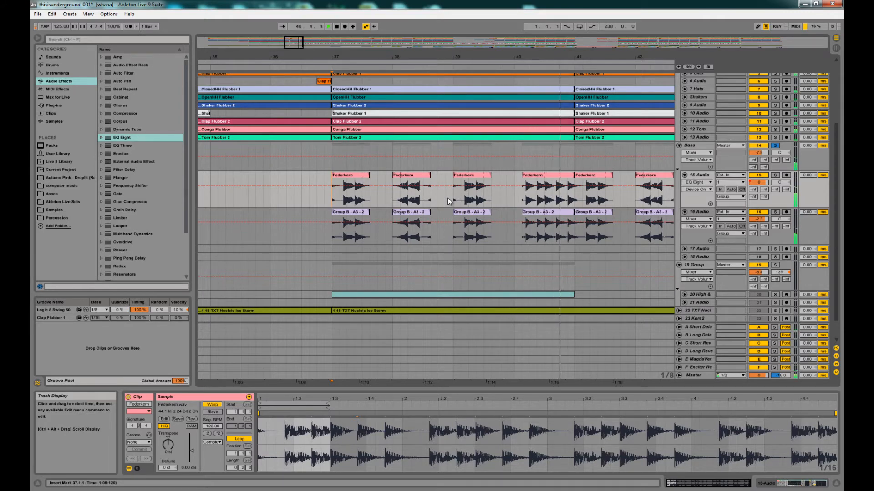
# Stop playback and compare the device chains of the 15 Audio and 16 Audio bass tracks.
pyautogui.press('space')
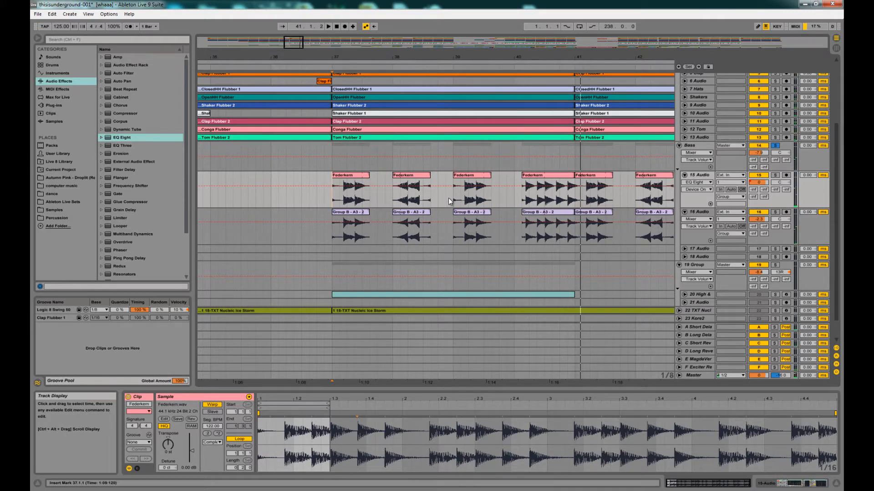
pyautogui.doubleClick(710, 178)
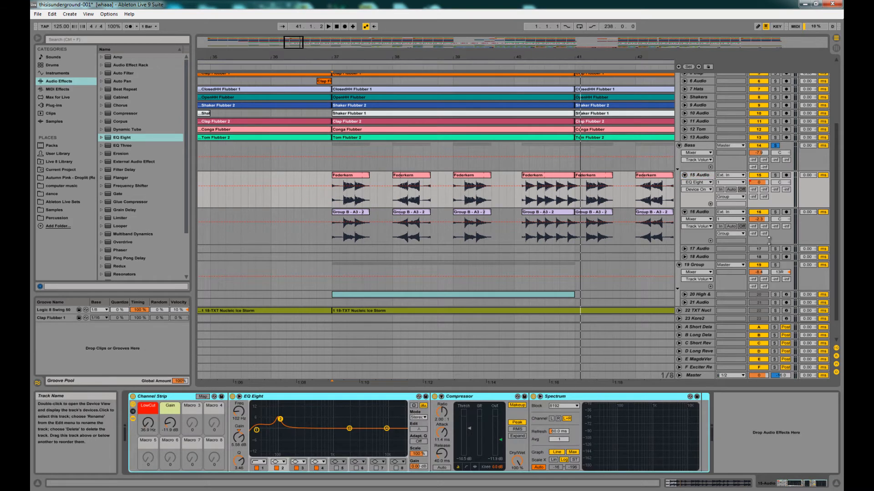
pyautogui.click(700, 178)
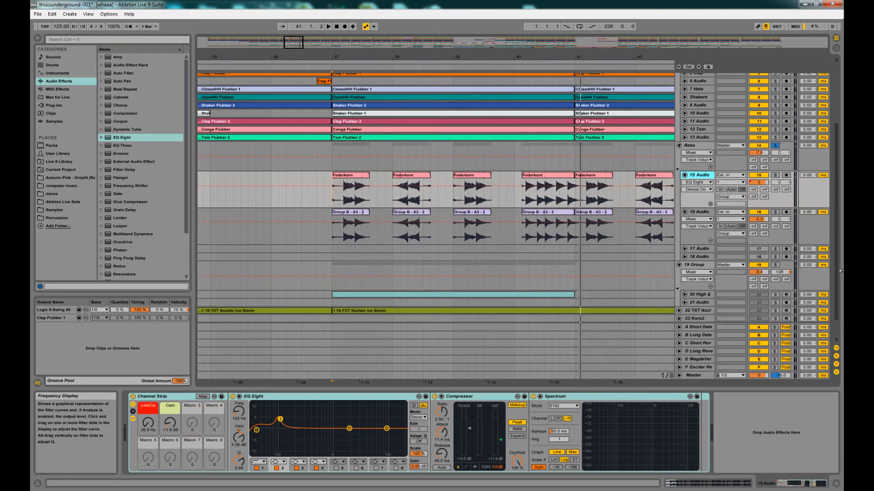
pyautogui.click(711, 217)
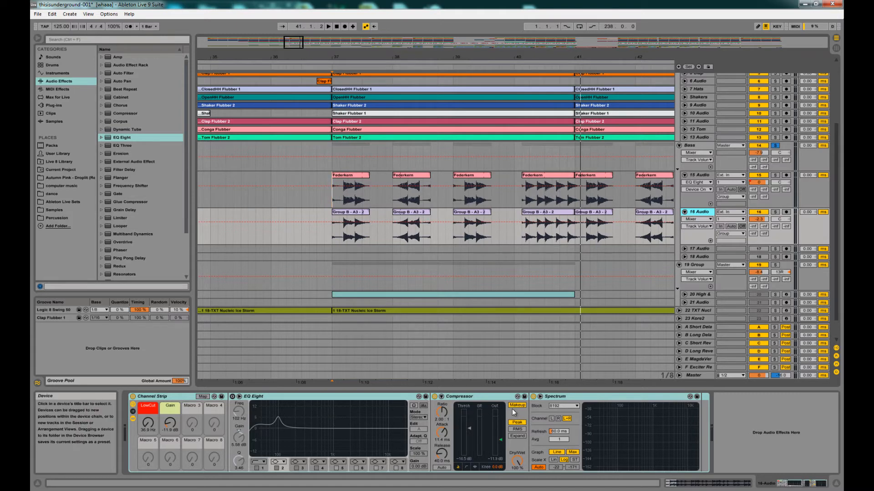
pyautogui.click(705, 175)
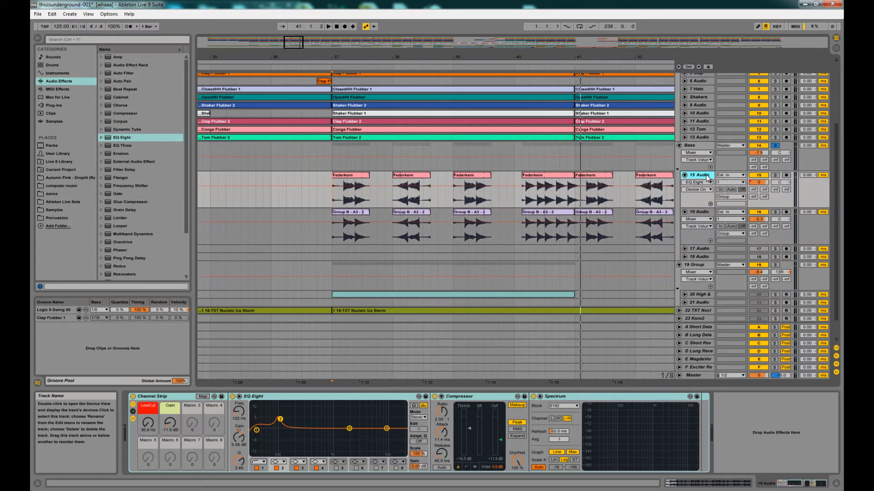
# View the Bass group's device chain and audition it from bar 37 with its sidechain Compressor bypassed and re-enabled.
pyautogui.click(705, 143)
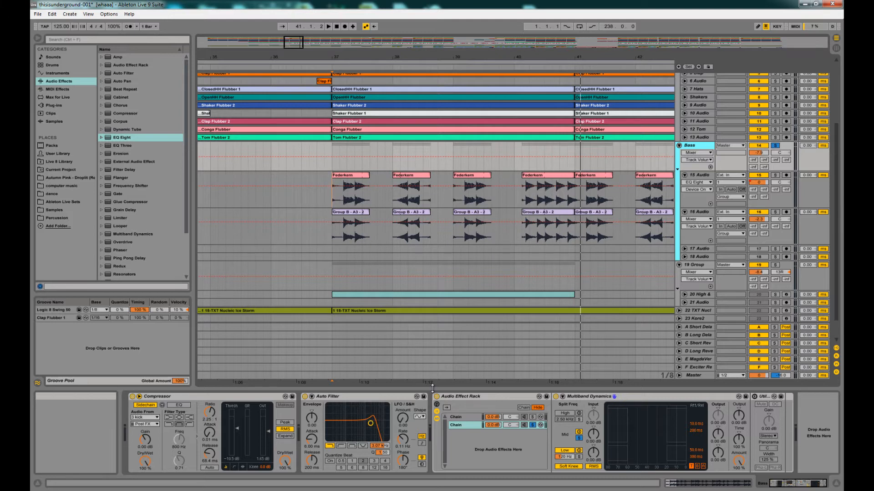
pyautogui.click(162, 399)
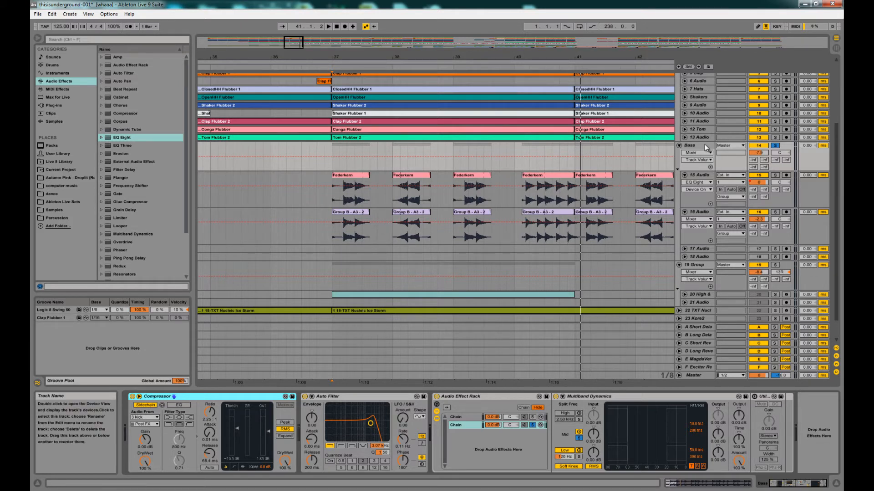
pyautogui.press('space')
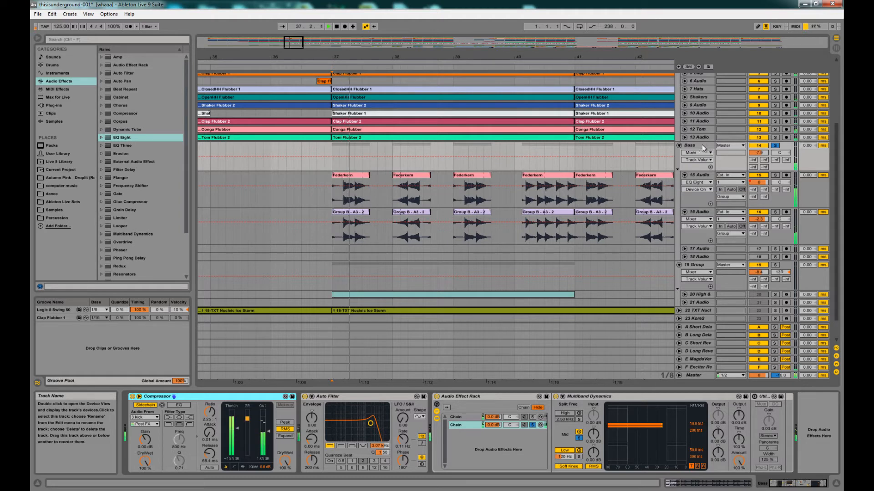
pyautogui.click(133, 397)
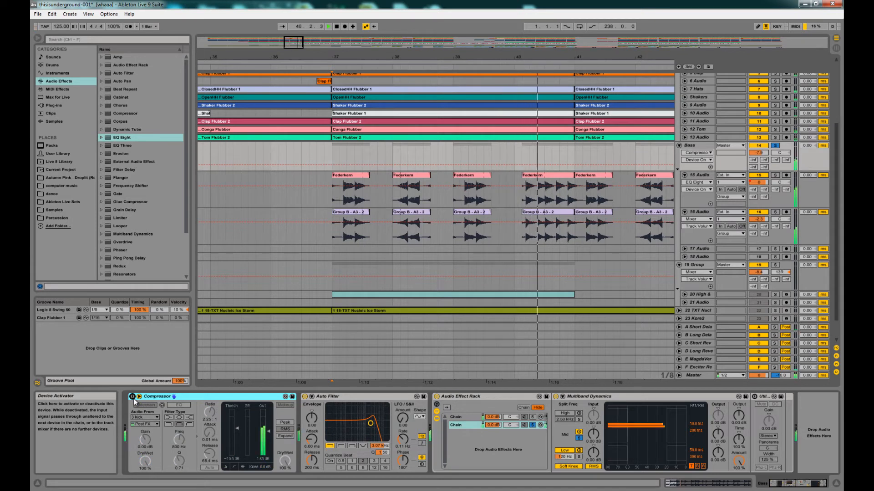
pyautogui.click(132, 398)
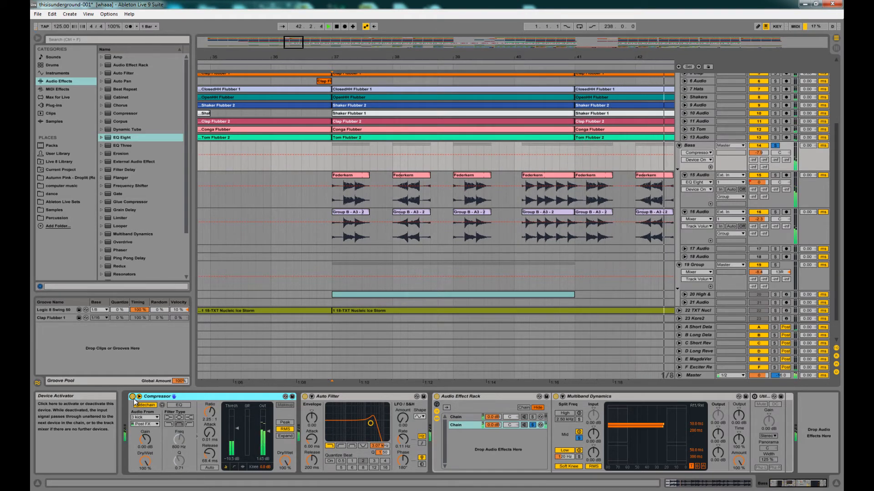
pyautogui.click(353, 371)
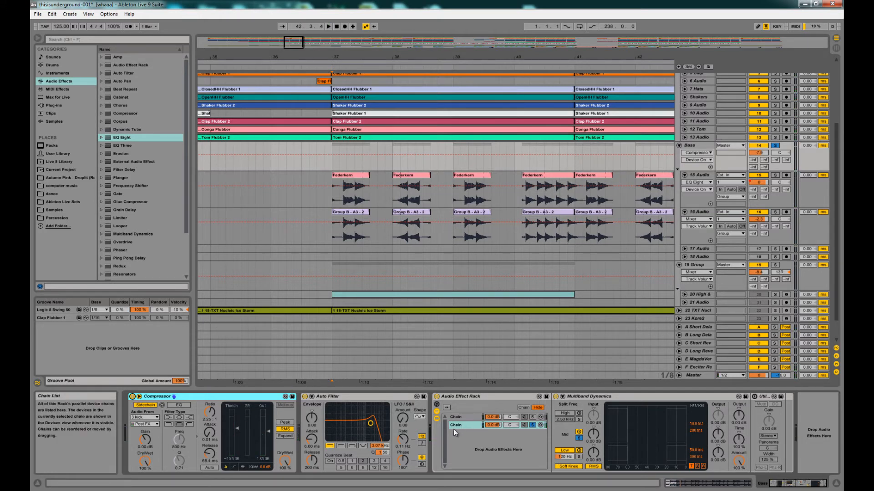
# Solo the first chain of the Bass group's Audio Effect Rack and play its low band from bar 37.
pyautogui.click(457, 397)
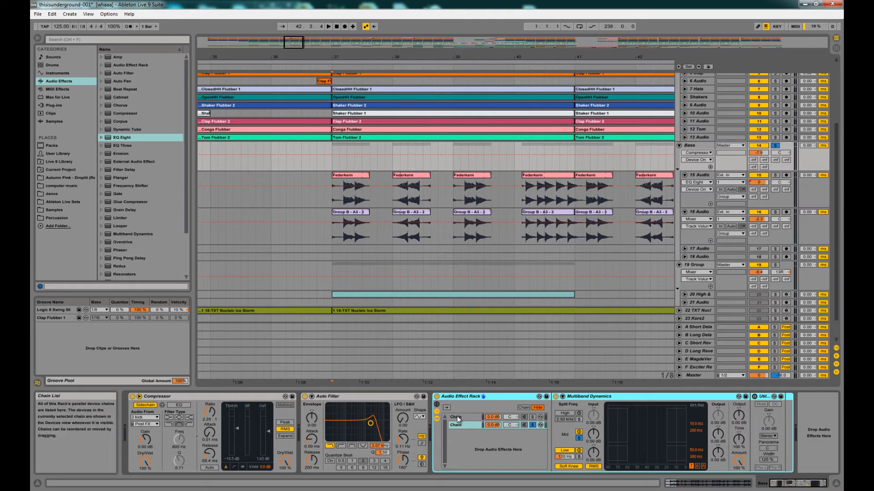
pyautogui.click(457, 417)
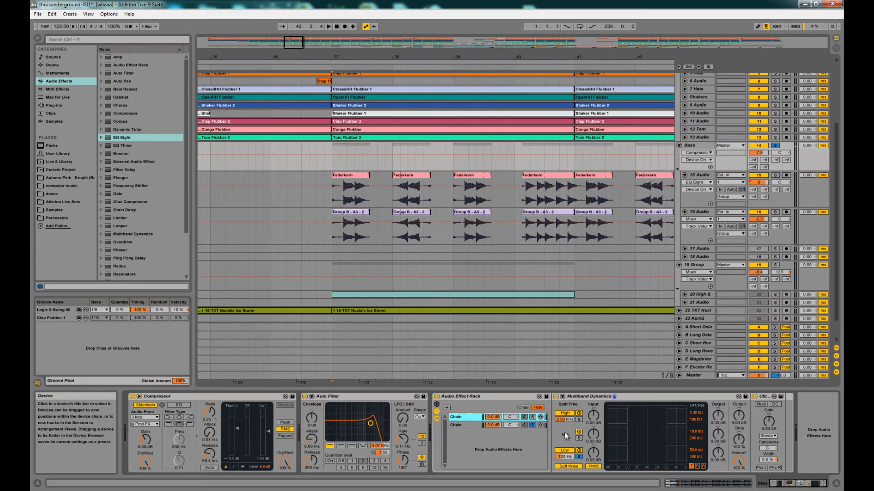
pyautogui.click(596, 397)
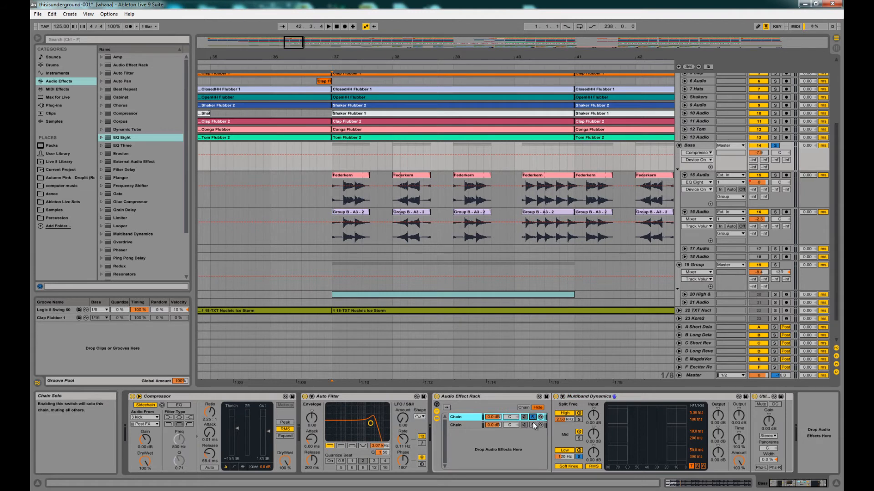
pyautogui.press('space')
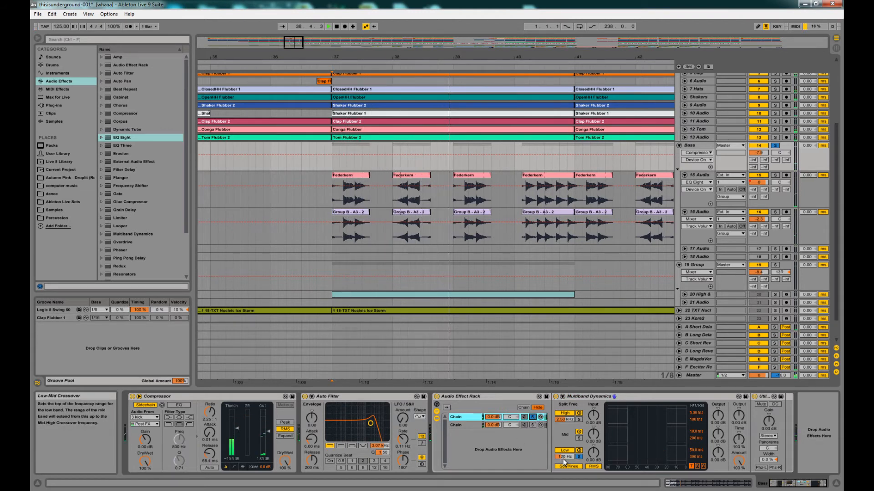
# Bypass the Utility device in the rack's first chain and audition the low band with it off and on.
pyautogui.click(766, 398)
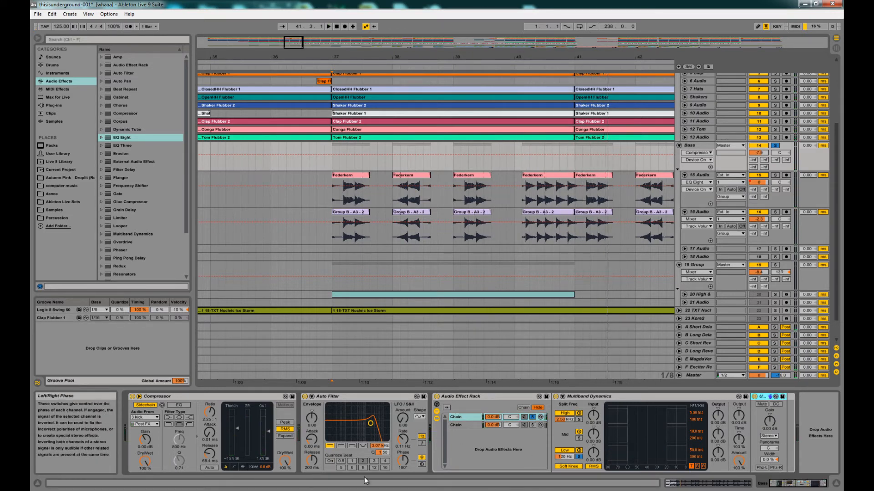
pyautogui.click(755, 397)
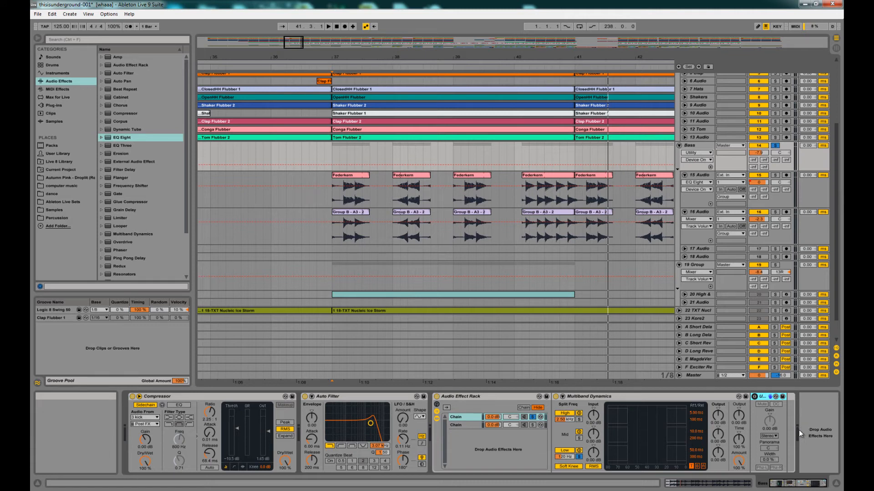
pyautogui.press('space')
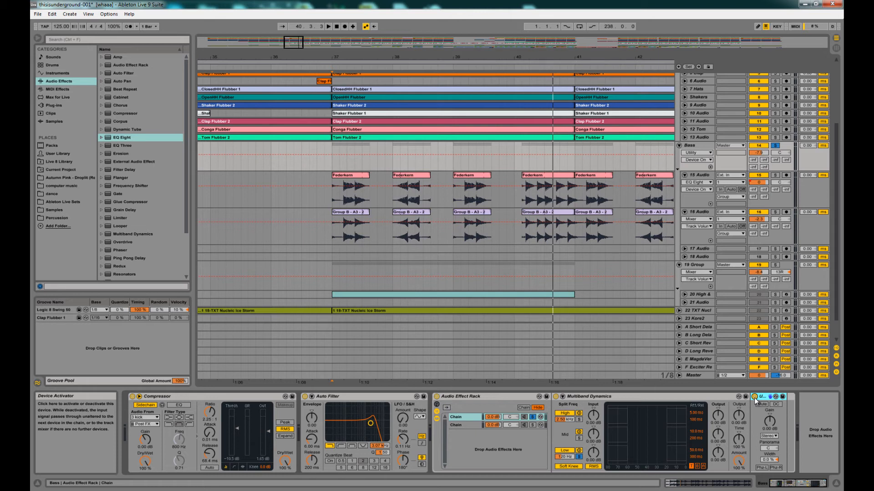
# Solo the rack's second chain, play it from bar 37, and unsolo it to hear both chains together.
pyautogui.click(530, 425)
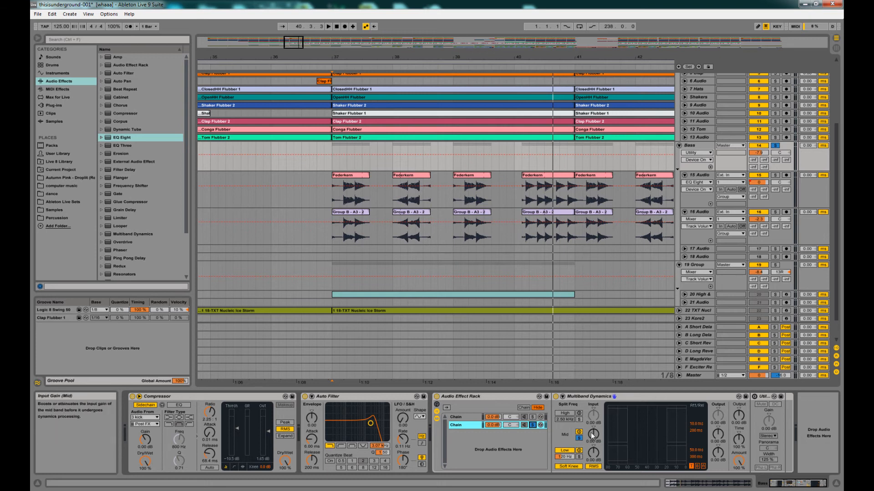
pyautogui.press('space')
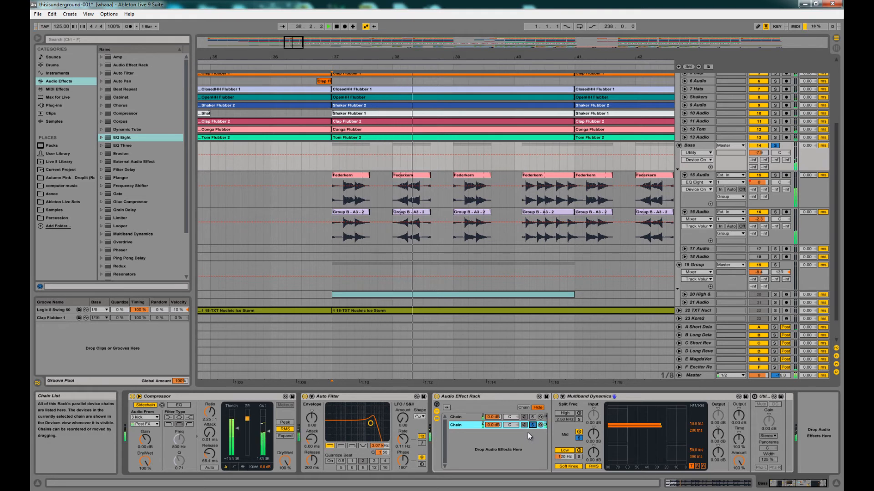
pyautogui.click(533, 426)
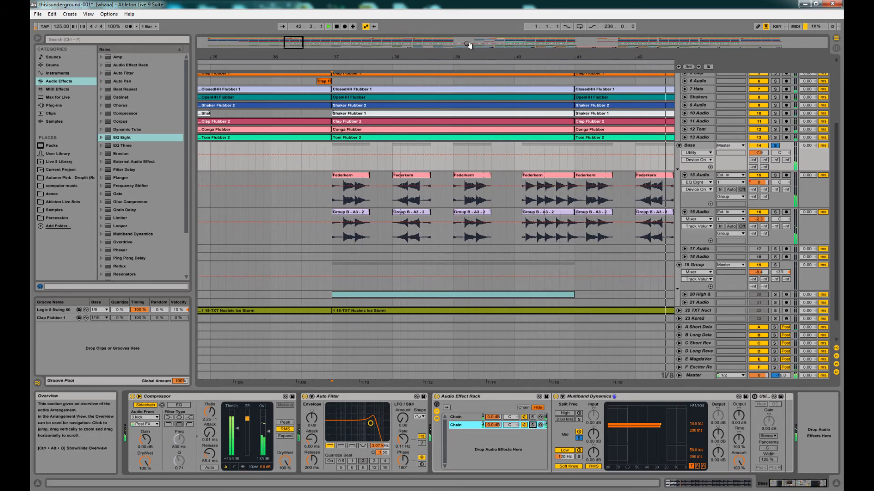
# Show the whole arrangement in the timeline and unsolo the Bass group.
pyautogui.moveTo(279, 36); pyautogui.dragTo(292, 40)
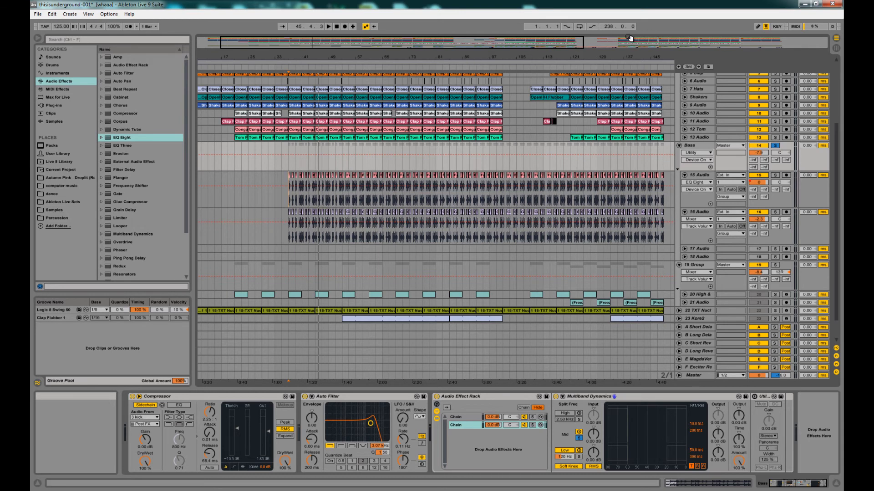
pyautogui.moveTo(623, 43); pyautogui.dragTo(622, 40)
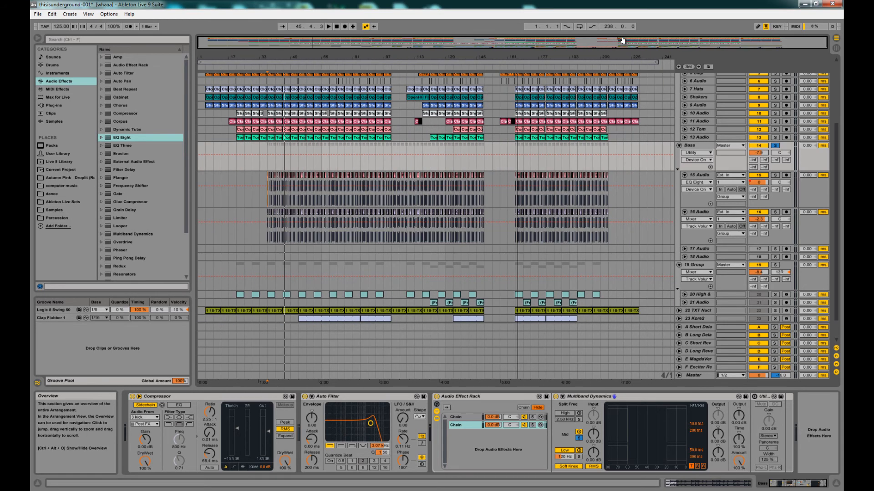
pyautogui.click(775, 144)
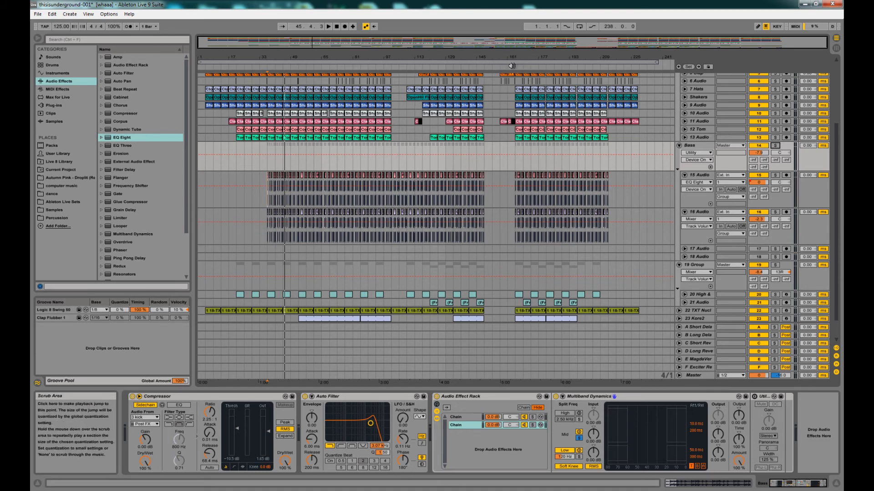
# Play the full mix from bar 161 to about bar 182 and replay it from bar 161 in full-screen mode.
pyautogui.click(512, 66)
pyautogui.scroll(2, 514, 271)
pyautogui.click(514, 271)
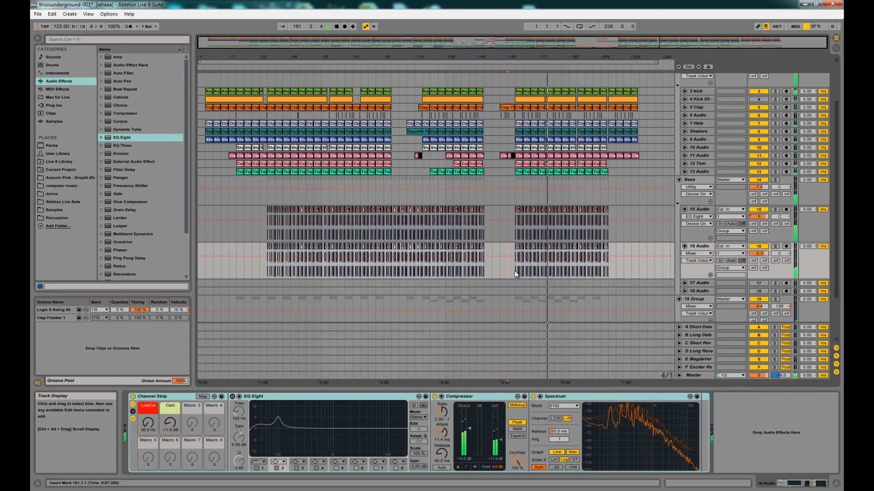
pyautogui.press('space')
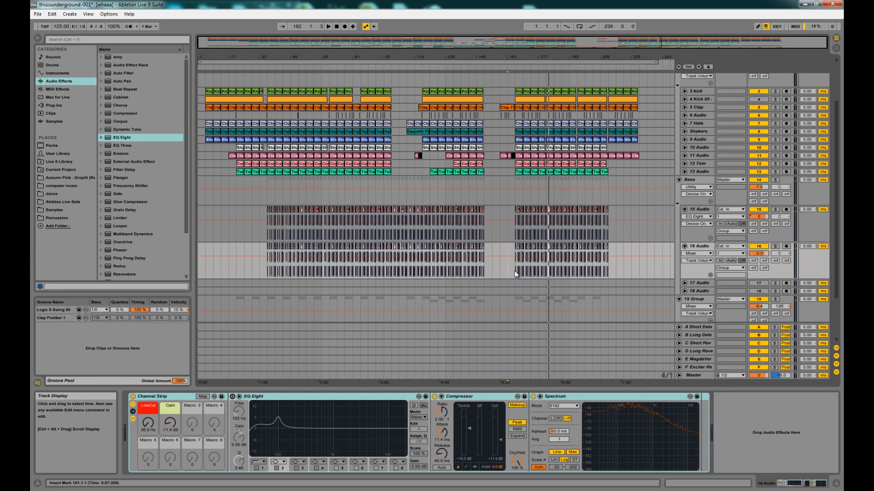
pyautogui.press('F11')
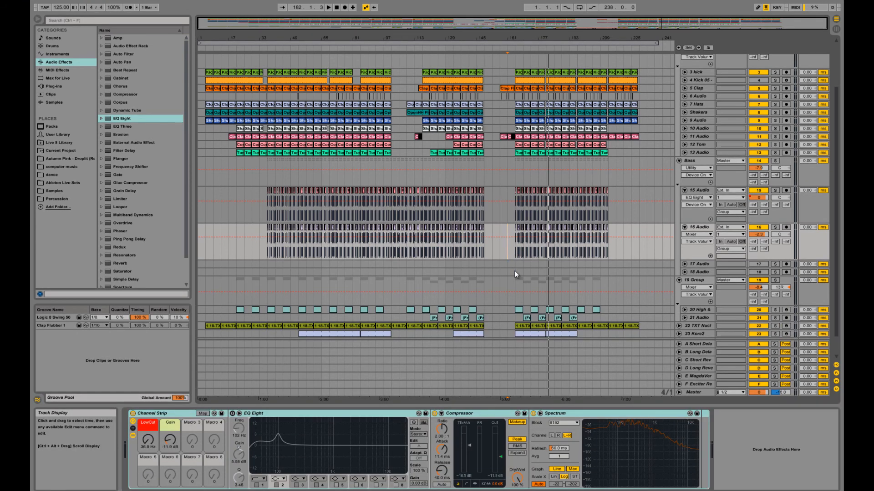
pyautogui.press('space')
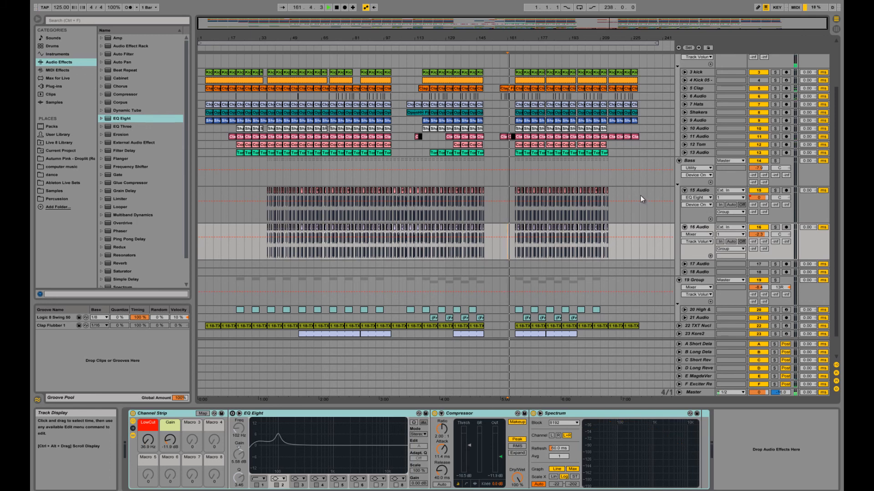